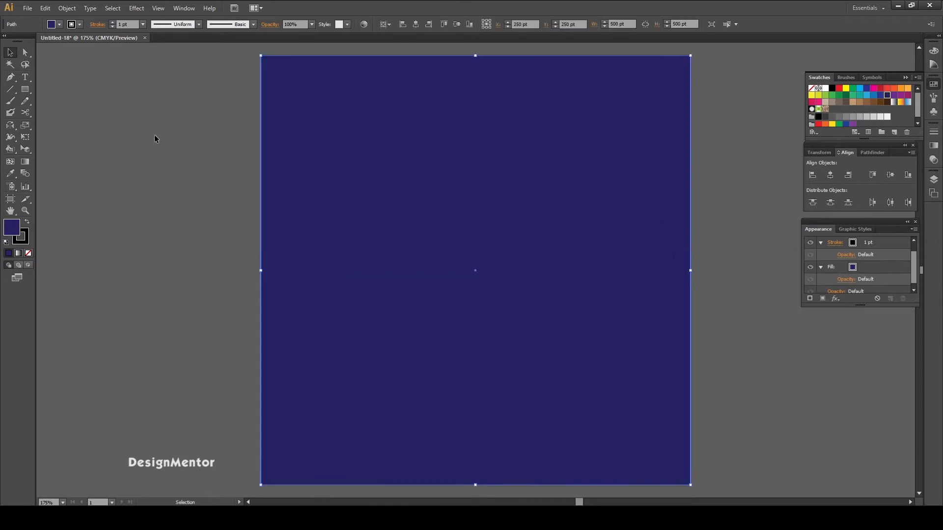
Lock the selected dark blue background square.
click(69, 9)
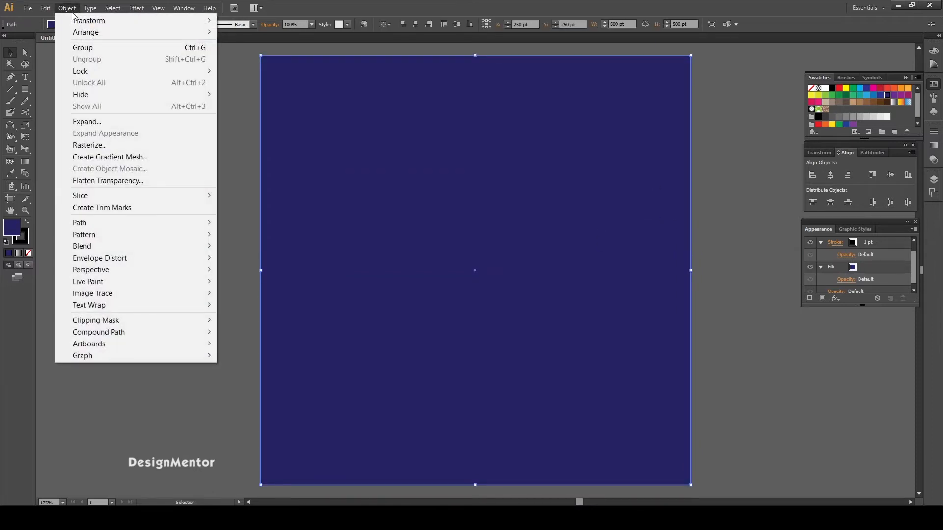
mouse_move(66, 72)
click(266, 70)
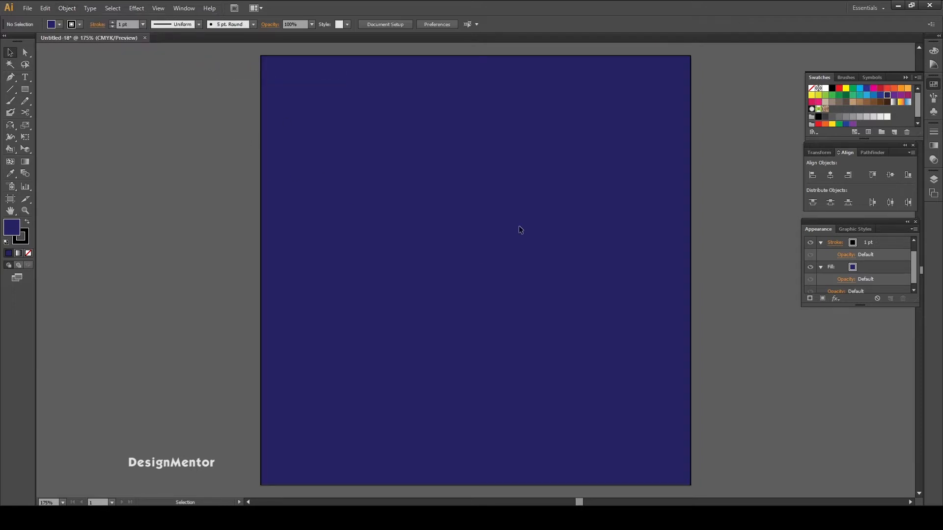
Set the default fill to the lightest gray swatch with nothing selected.
click(59, 24)
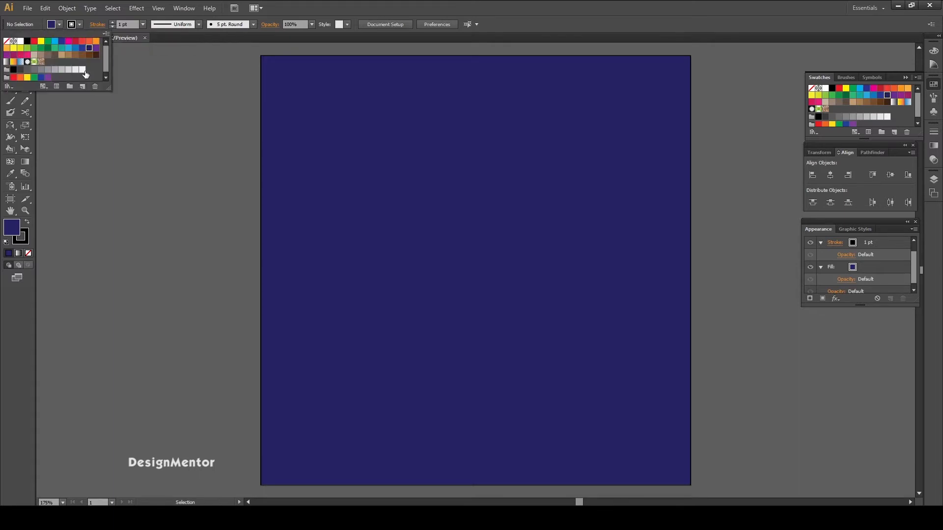
click(82, 70)
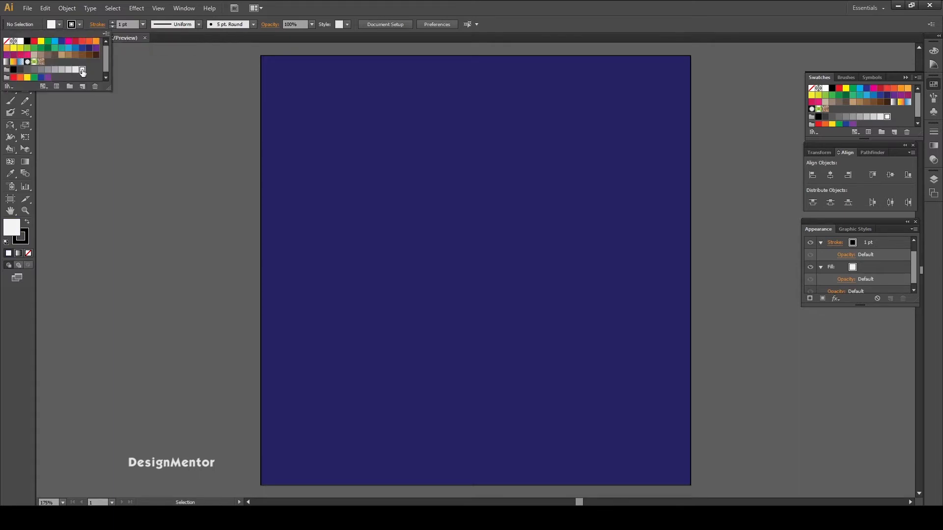
click(147, 94)
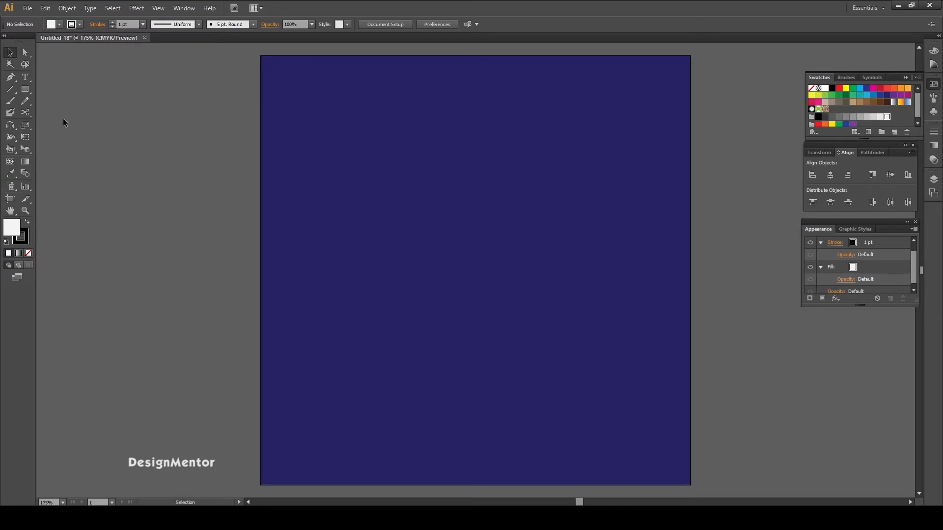
Add the text GOLD COAST on the dark blue square with the Type tool.
click(25, 77)
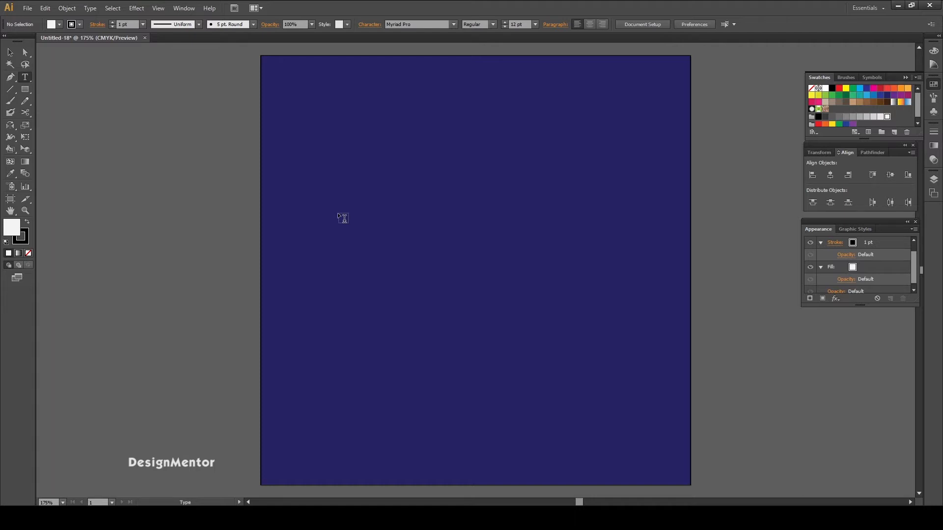
click(338, 215)
text(GOLD COAST)
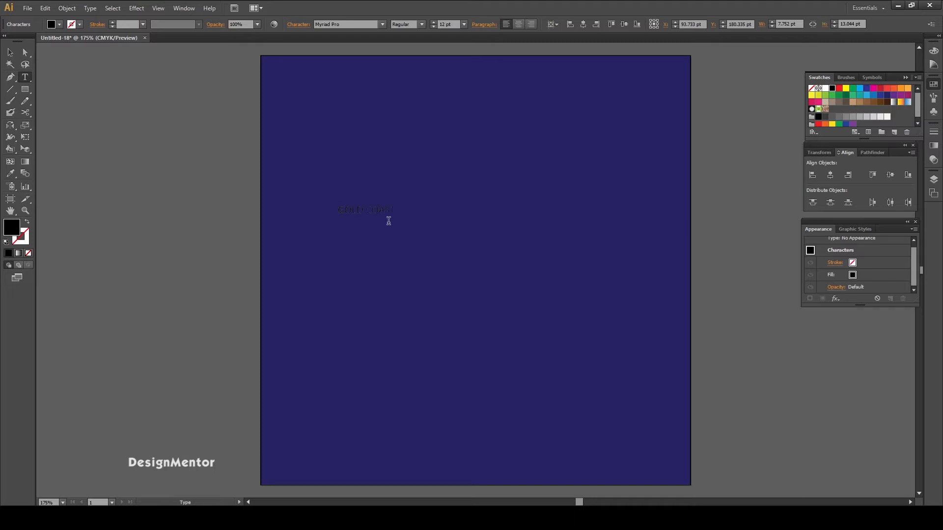
Format the whole GOLD COAST text in the Impact font at 50 pt.
key(ctrl+a)
click(356, 24)
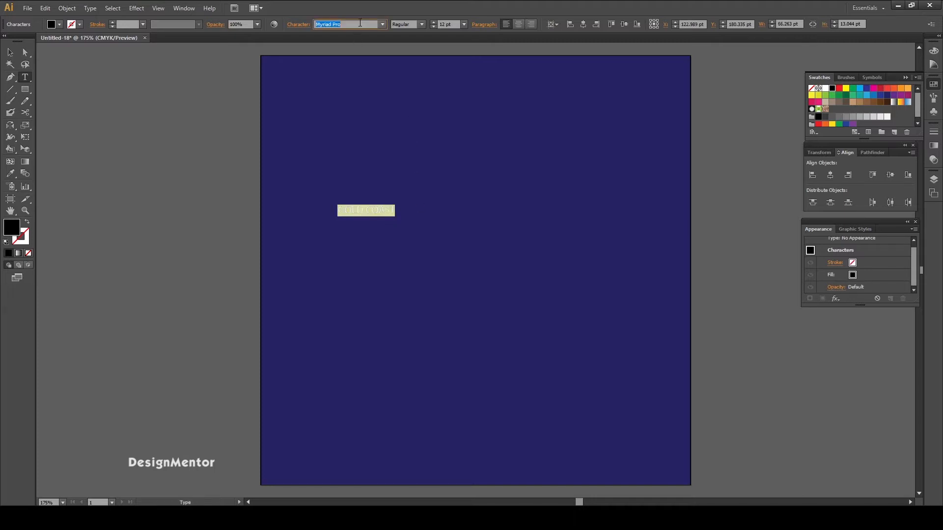
text(Impact)
key(Return)
click(457, 26)
text(5)
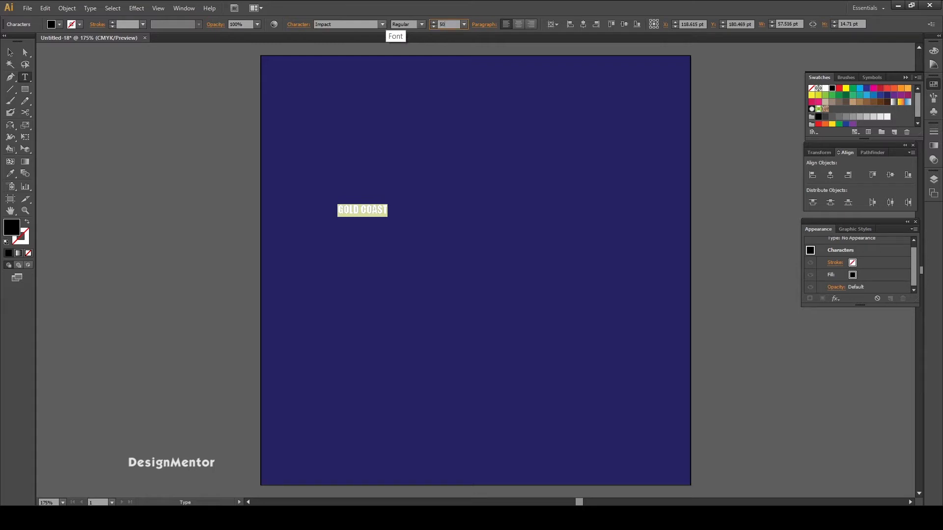
text(0)
key(Return)
click(11, 52)
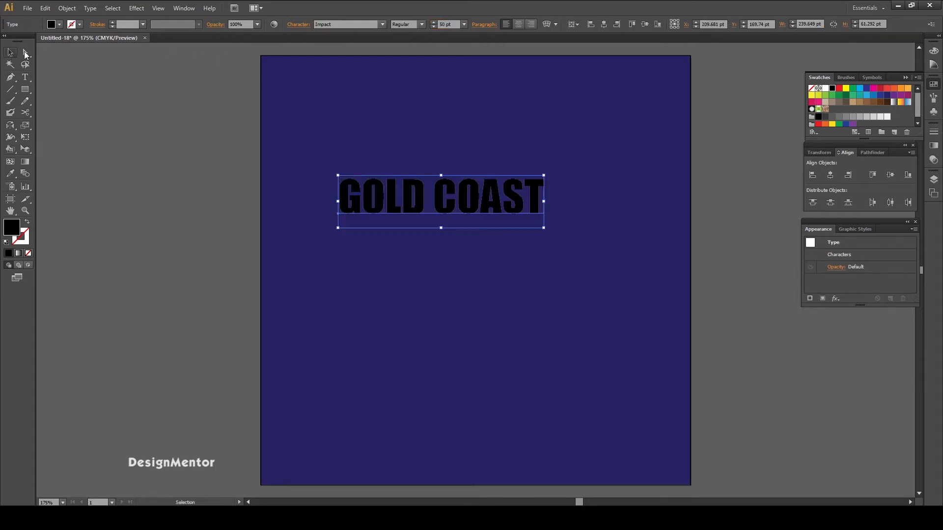
Set the font size of the GOLD COAST text to 100 pt.
click(187, 120)
click(412, 197)
click(454, 25)
text(100)
key(Return)
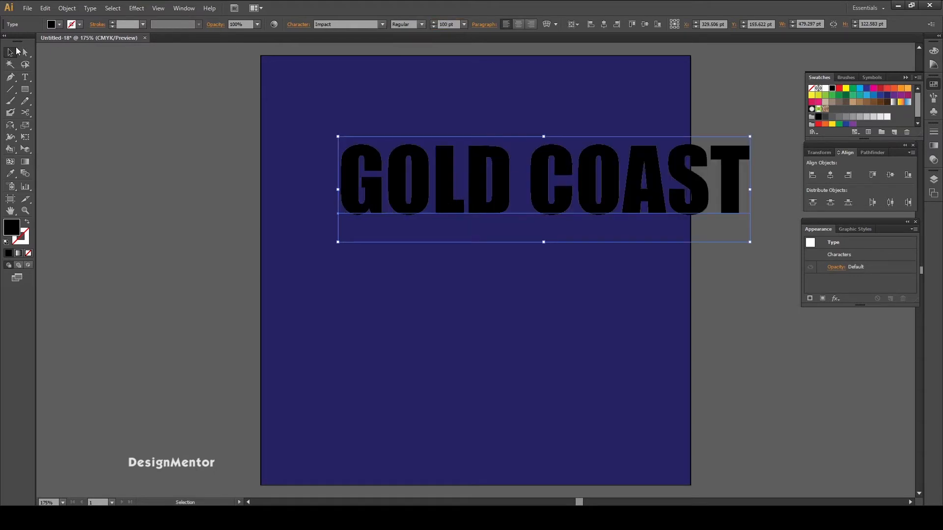
Fill the GOLD COAST text with the lightest gray swatch.
click(53, 25)
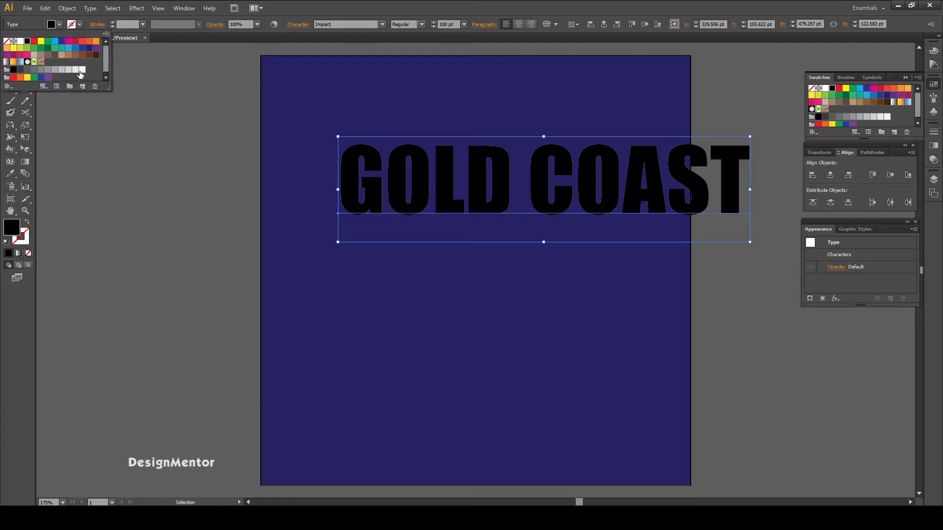
click(69, 70)
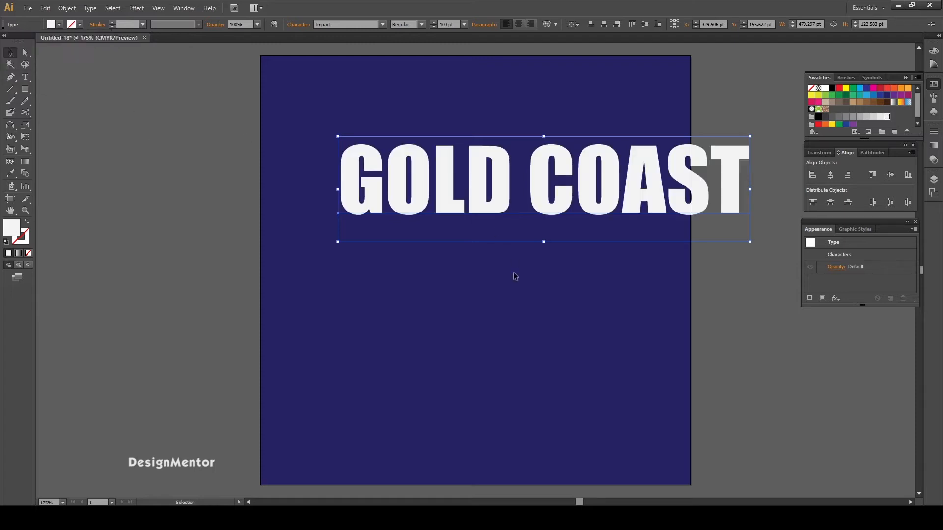
click(531, 301)
Move the GOLD COAST text down and left within the square and set its font size to 80 pt.
click(502, 203)
drag(502, 203, 452, 251)
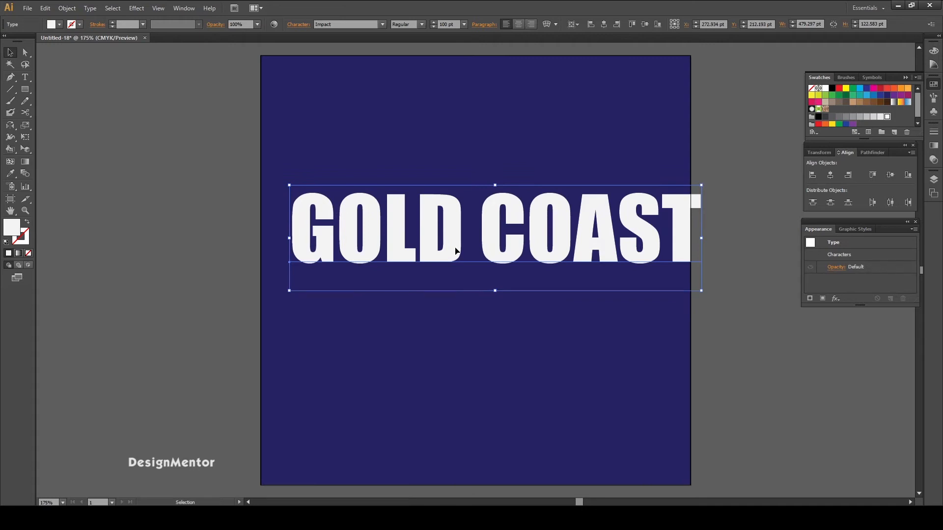
click(456, 24)
text(80)
key(Return)
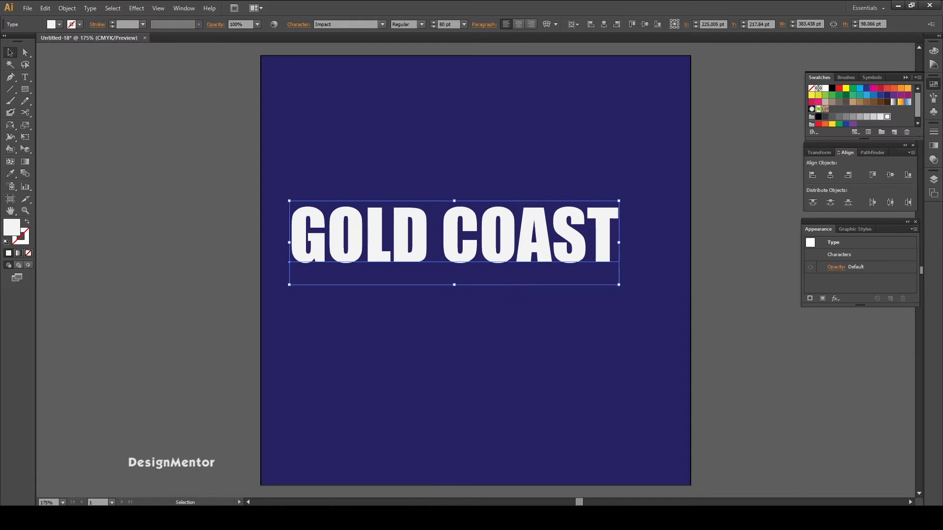
click(166, 157)
Center the GOLD COAST text horizontally and vertically on the artboard.
click(403, 242)
click(834, 176)
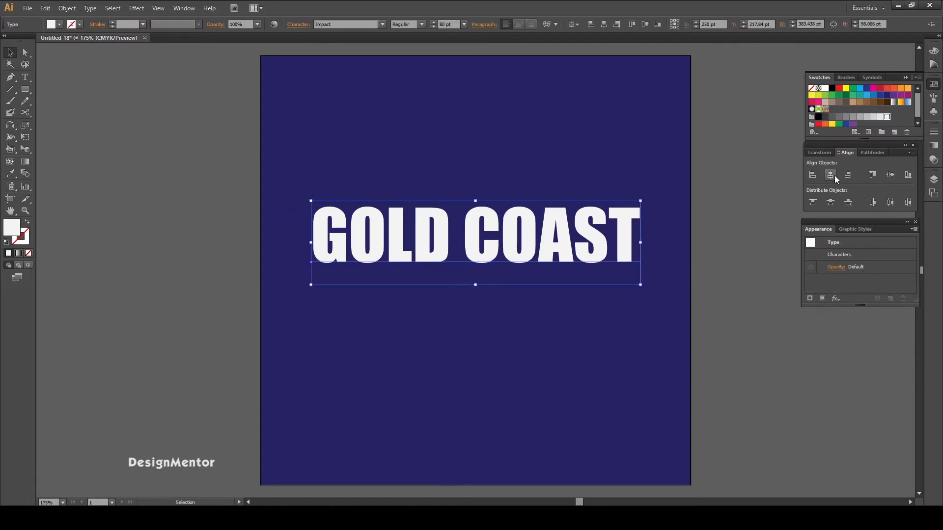
click(890, 175)
click(714, 298)
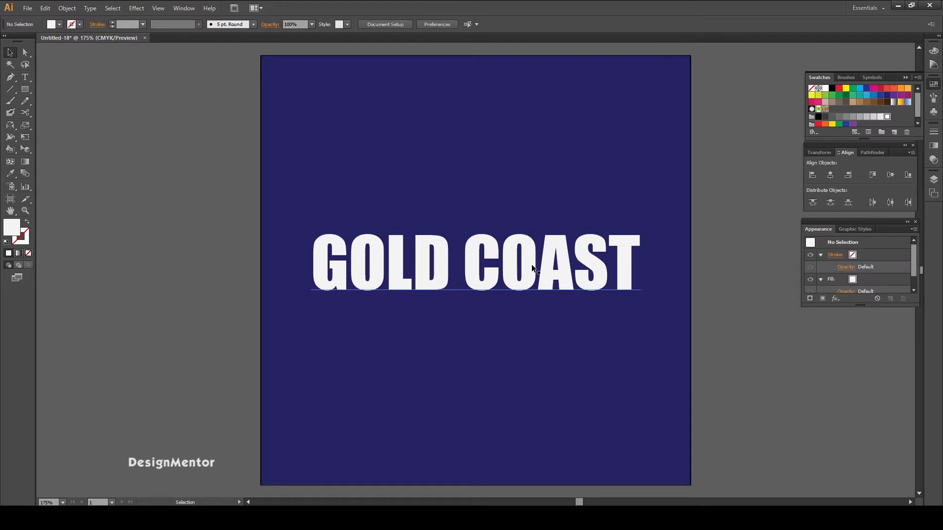
Convert the GOLD COAST text to outlines.
right_click(532, 264)
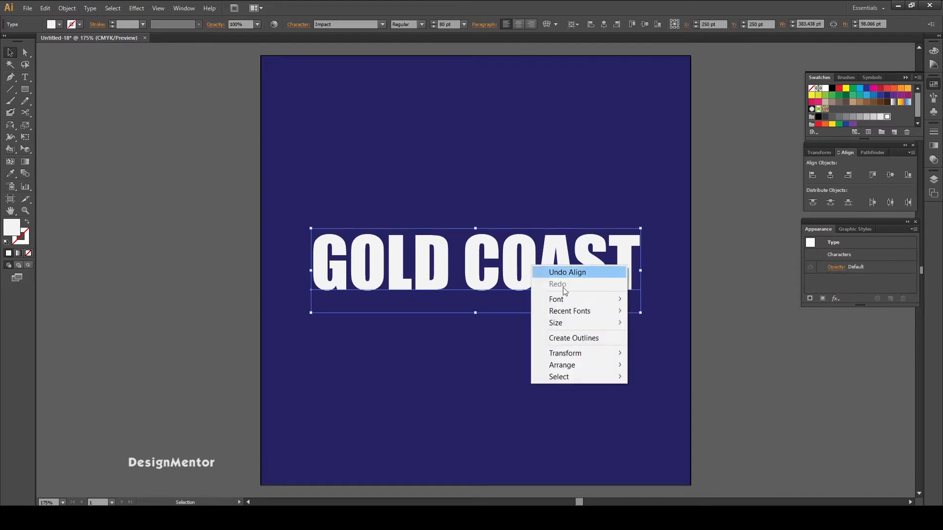
click(570, 338)
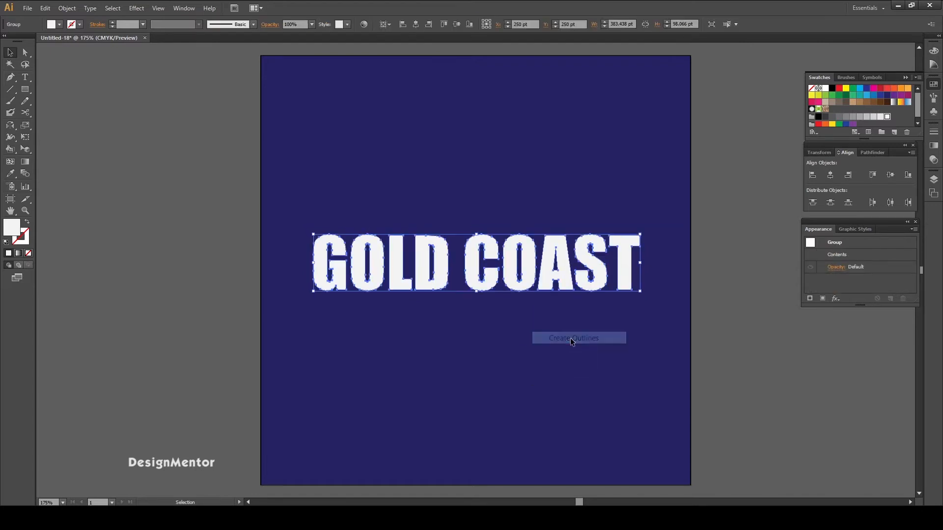
click(642, 297)
click(625, 273)
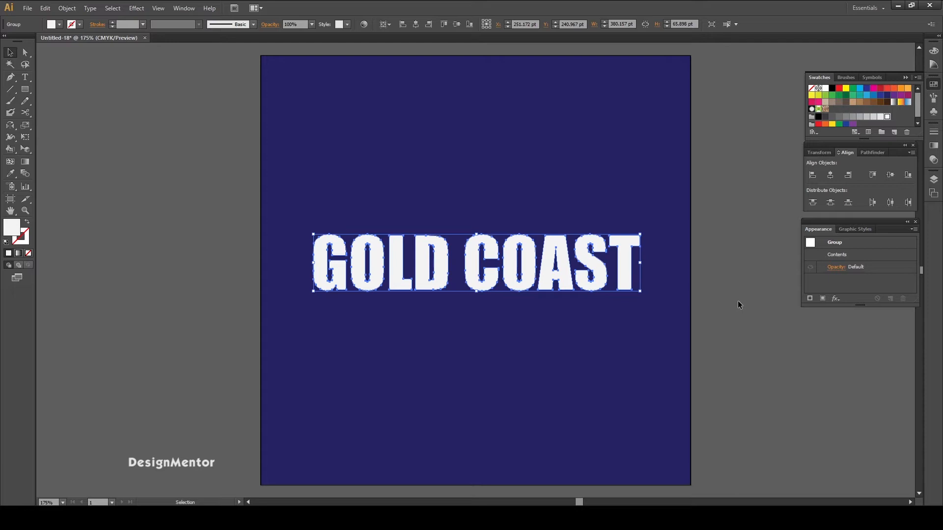
click(737, 302)
Scale the height of the outlined GOLD COAST lettering to 86.602%, leaving the width as it is.
click(625, 268)
click(187, 9)
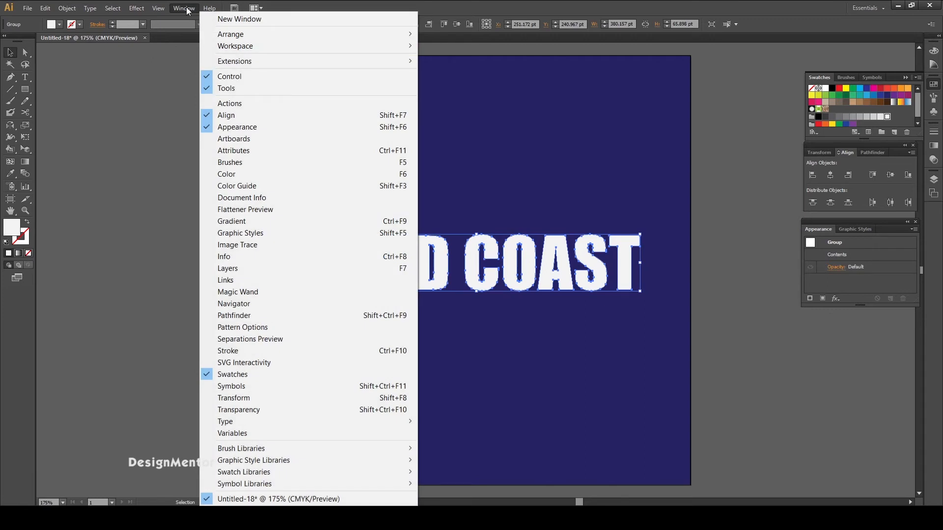
click(257, 395)
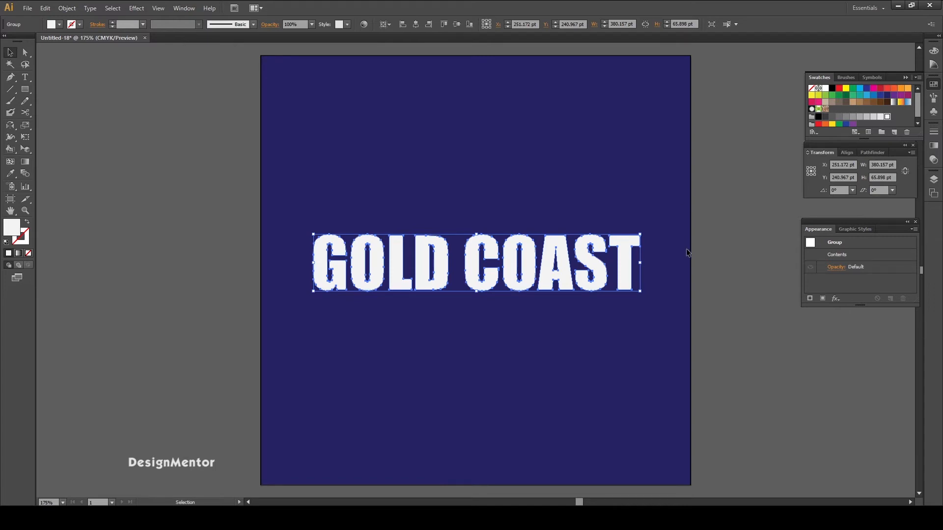
click(881, 179)
text(8)
text(6.602%)
key(Return)
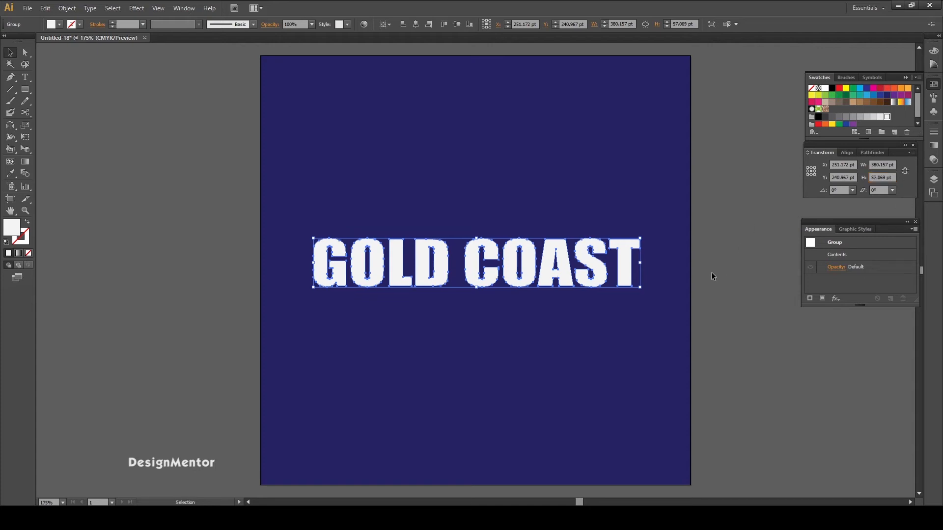
Shear the GOLD COAST lettering by -30°.
click(711, 272)
click(632, 264)
click(877, 191)
text(-30)
click(663, 303)
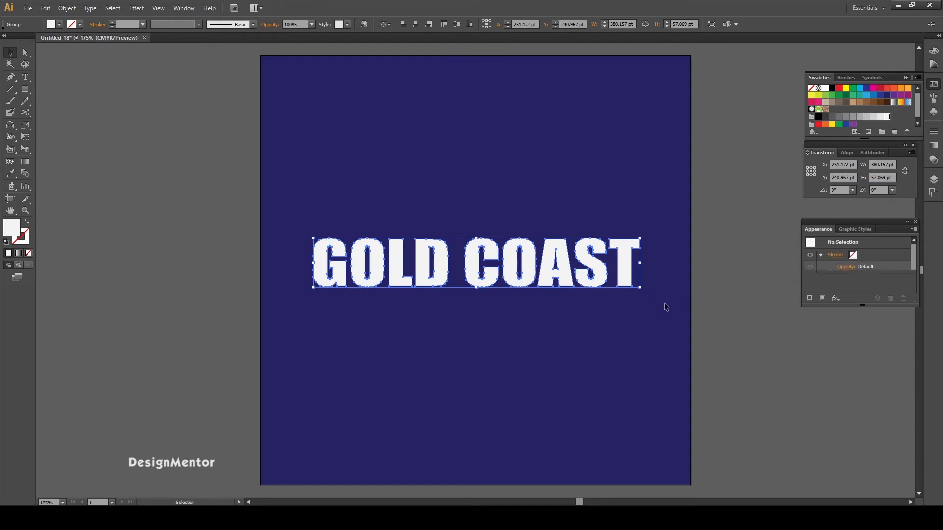
Rotate the sheared GOLD COAST lettering by 30°.
click(617, 258)
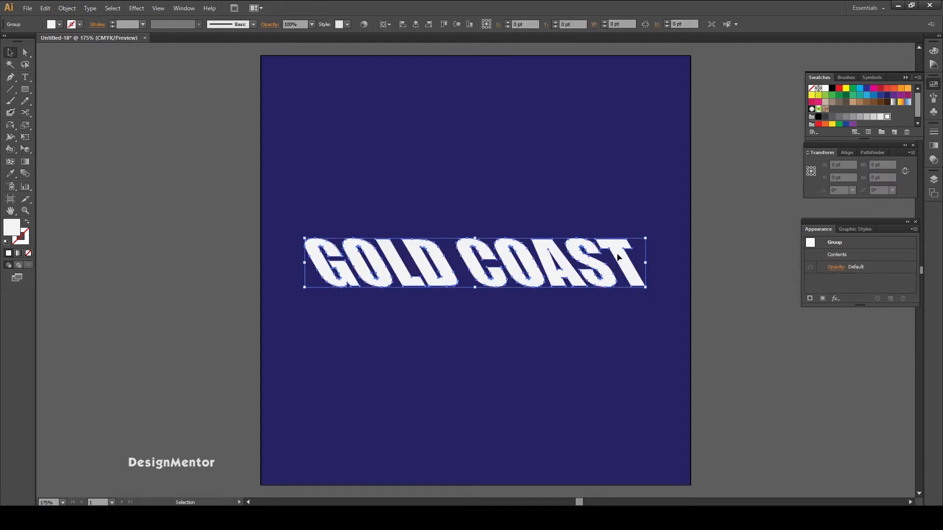
click(839, 191)
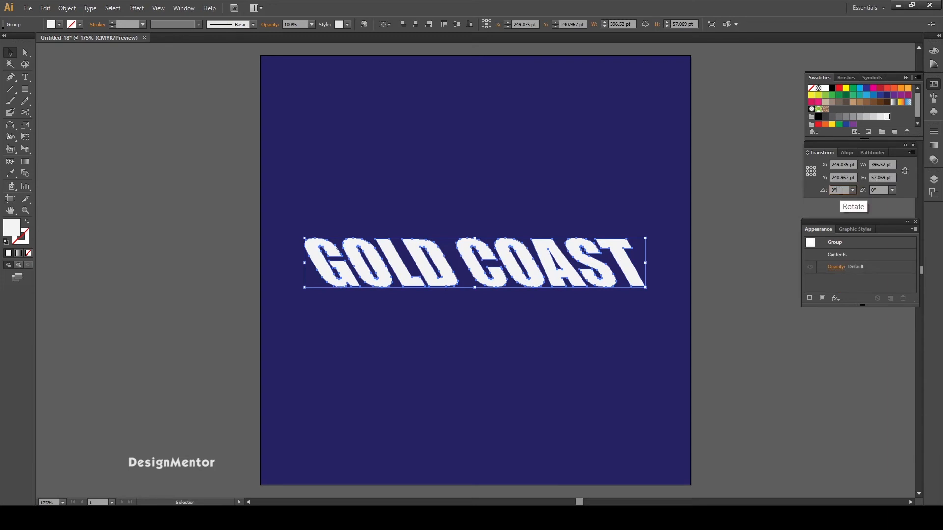
text(3)
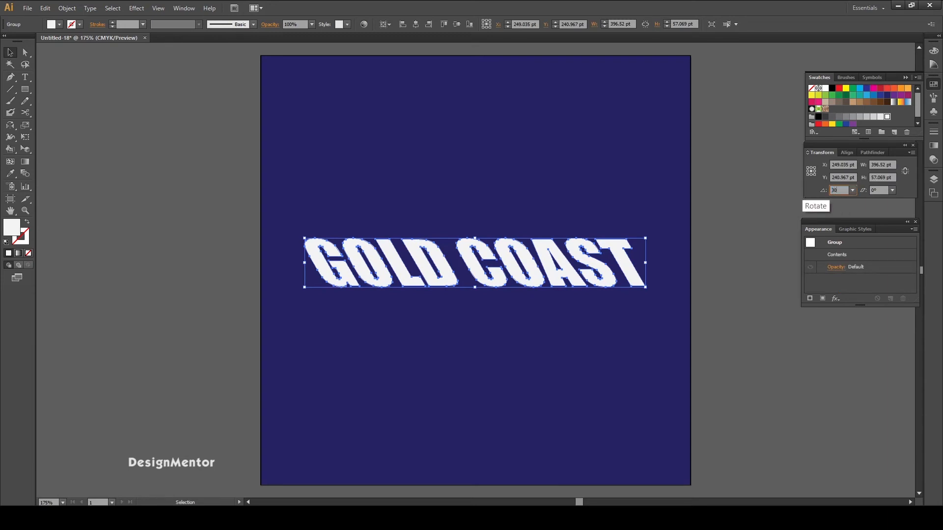
key(Return)
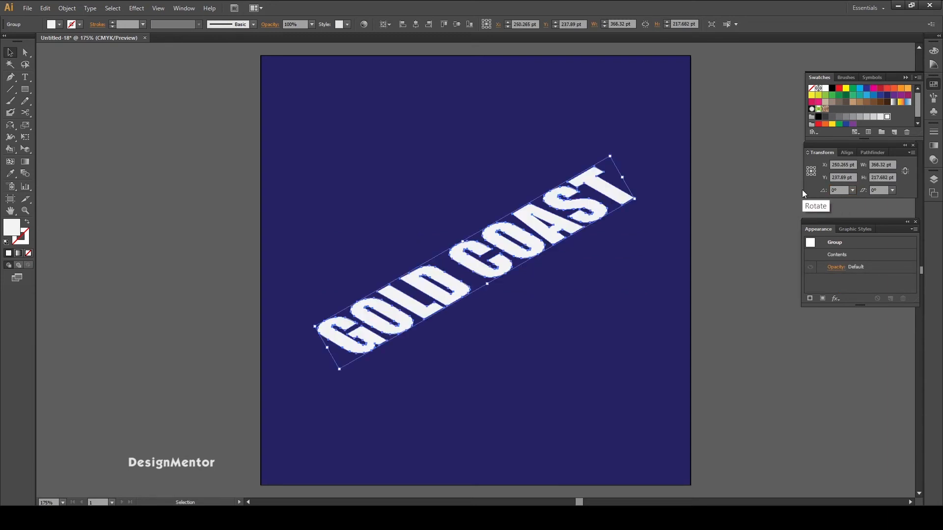
click(718, 258)
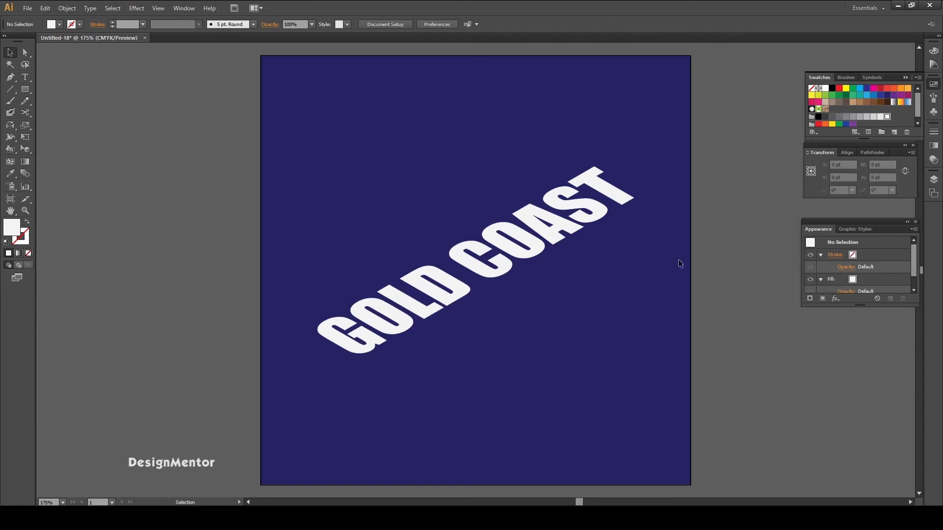
Move the isometric GOLD COAST lettering 50 pt straight down.
click(626, 195)
key(shift+Down)
key(shift+Down)
key(shift+Down)
key(shift+Down)
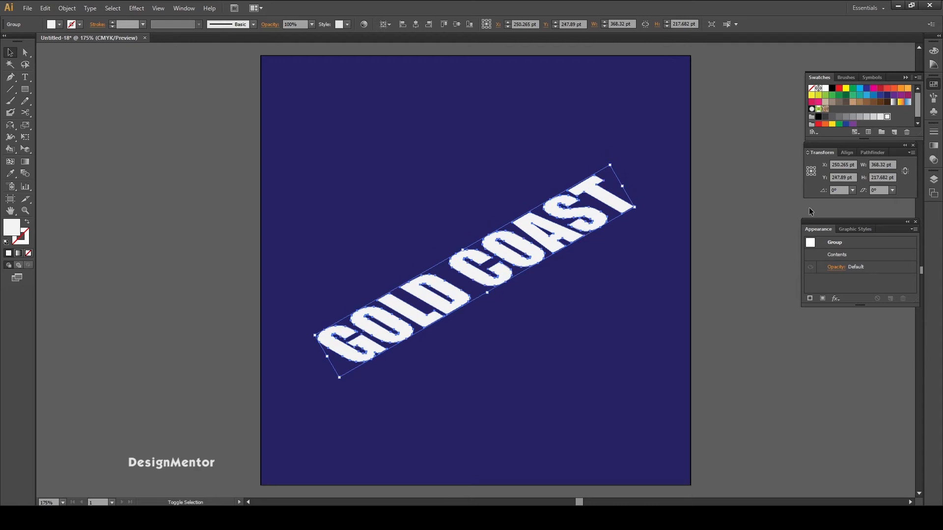
key(shift+Down)
key(shift+Down)
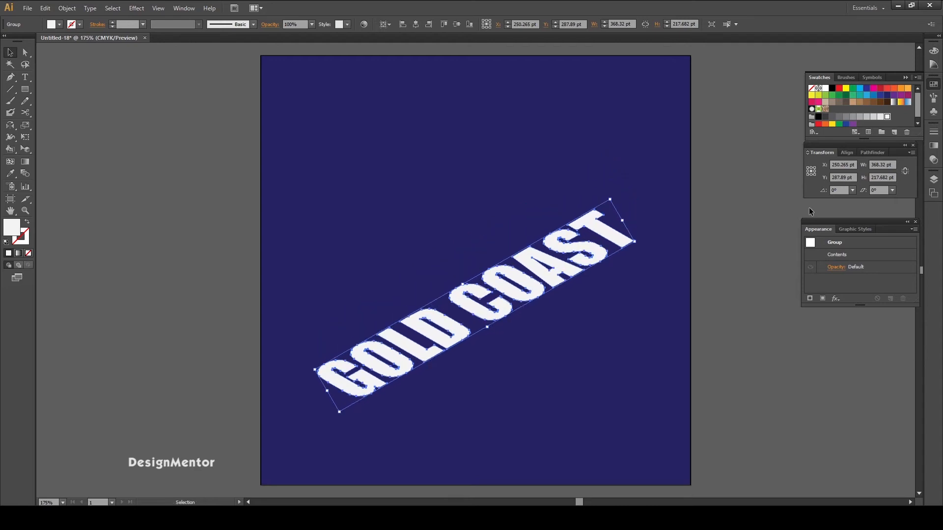
click(755, 283)
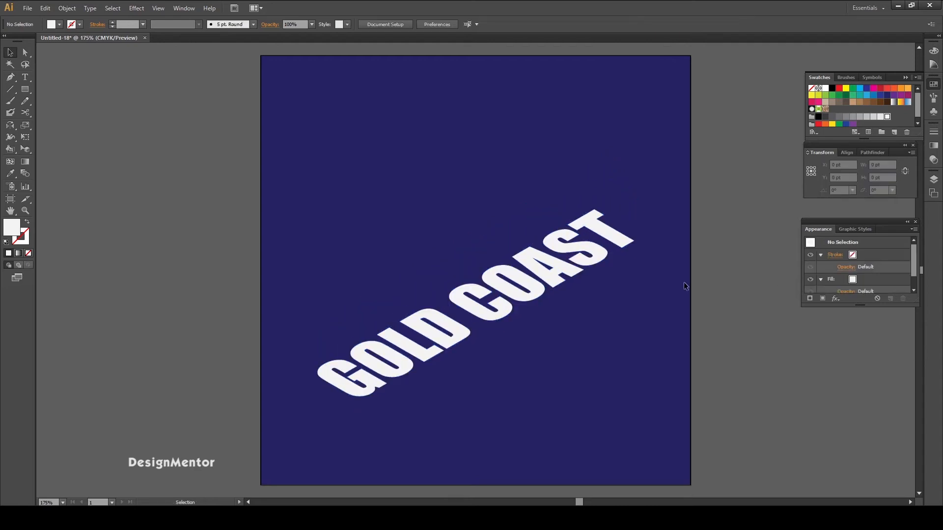
Duplicate the GOLD COAST lettering and place the copy 50 pt directly above the original.
click(604, 236)
key(a)
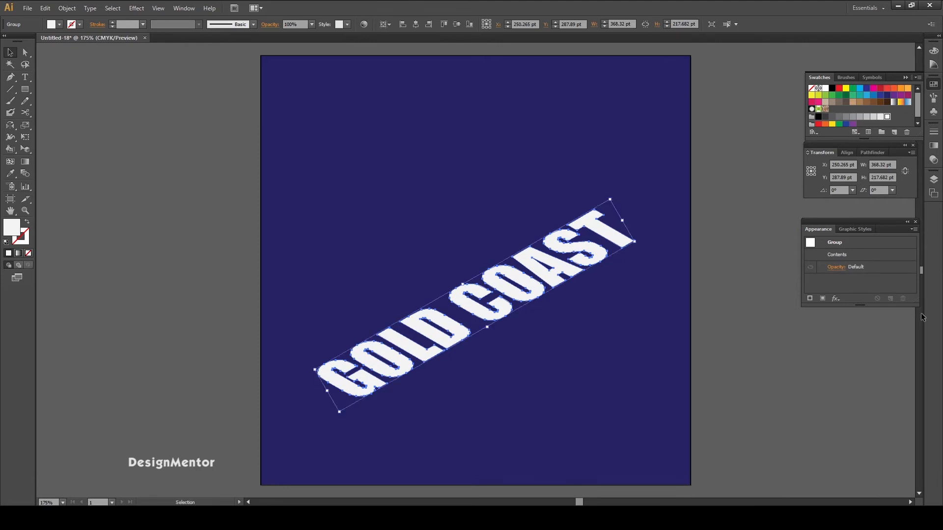
key(alt+shift+Up)
key(shift+Up)
key(shift+Up)
key(shift+Up)
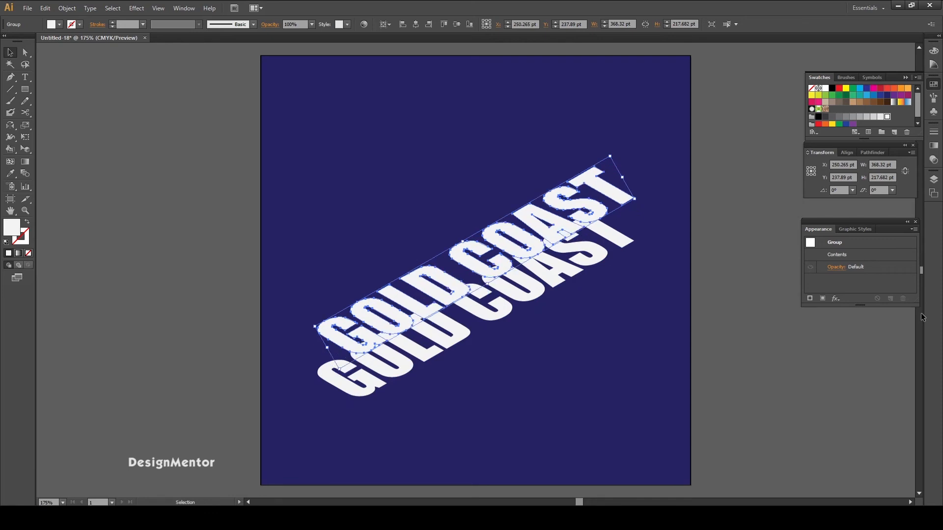
click(658, 214)
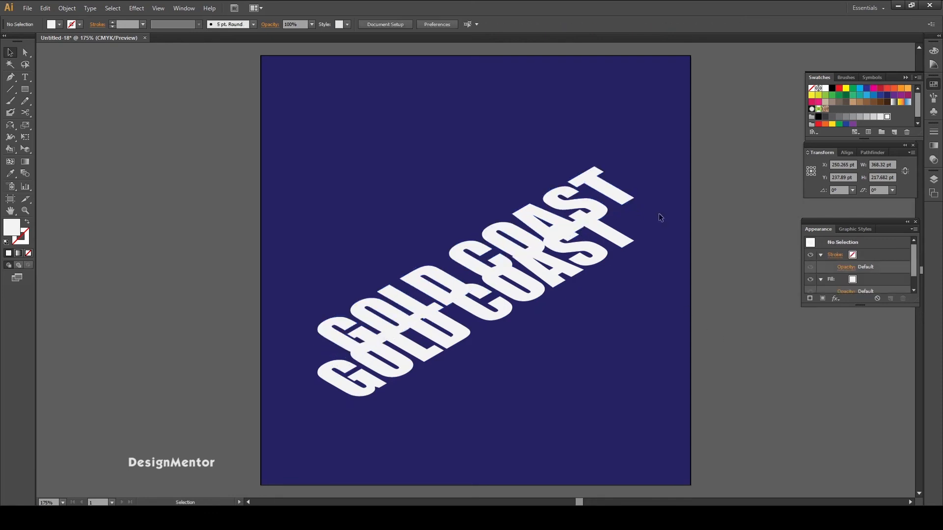
Fill the lower GOLD COAST copy with the medium blue swatch.
click(625, 242)
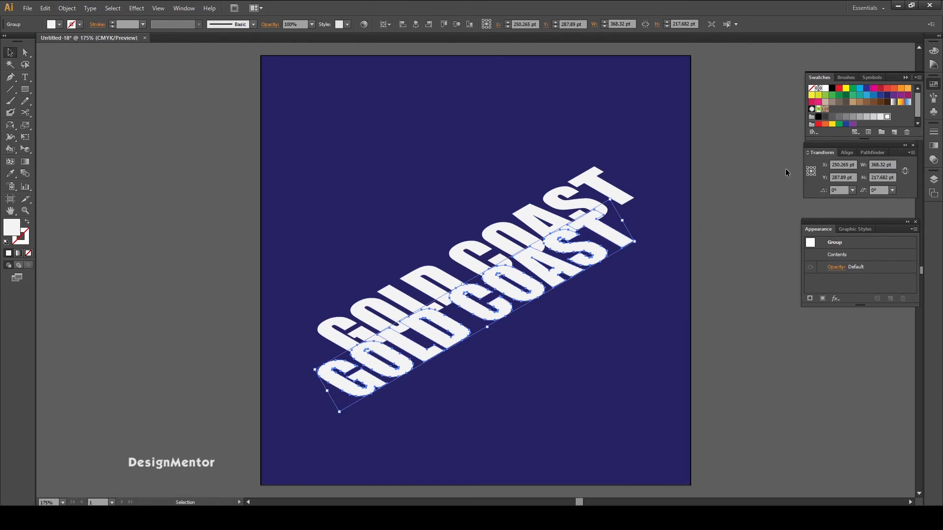
click(879, 96)
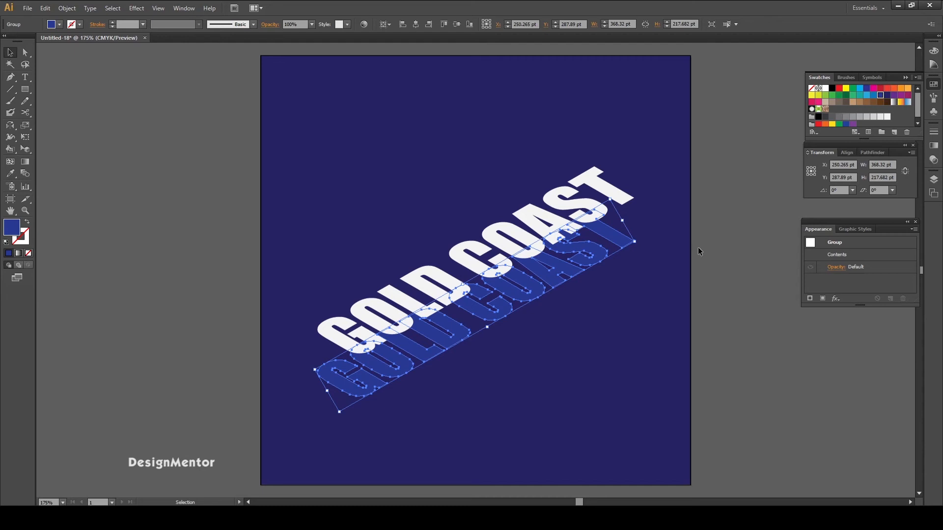
click(726, 276)
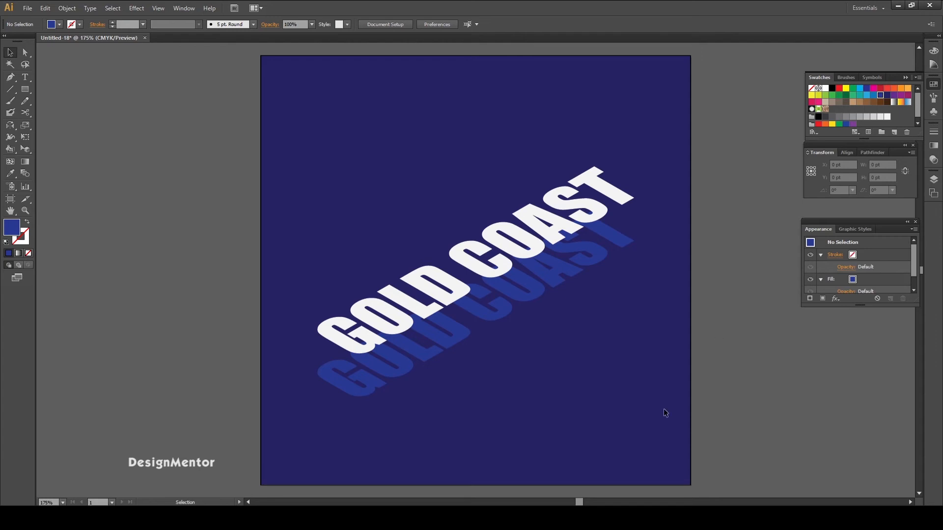
Blend the off-white upper GOLD COAST lettering with the blue lower copy.
drag(295, 276, 383, 416)
click(67, 8)
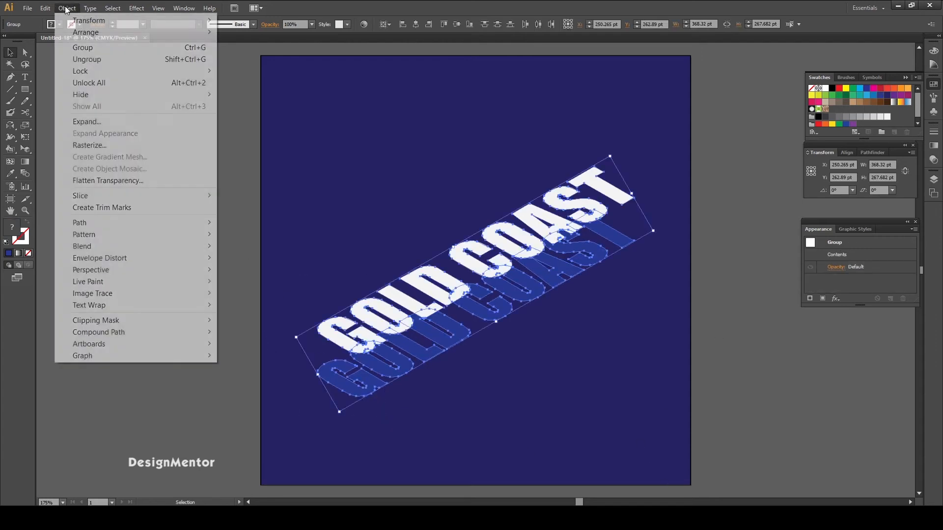
mouse_move(89, 248)
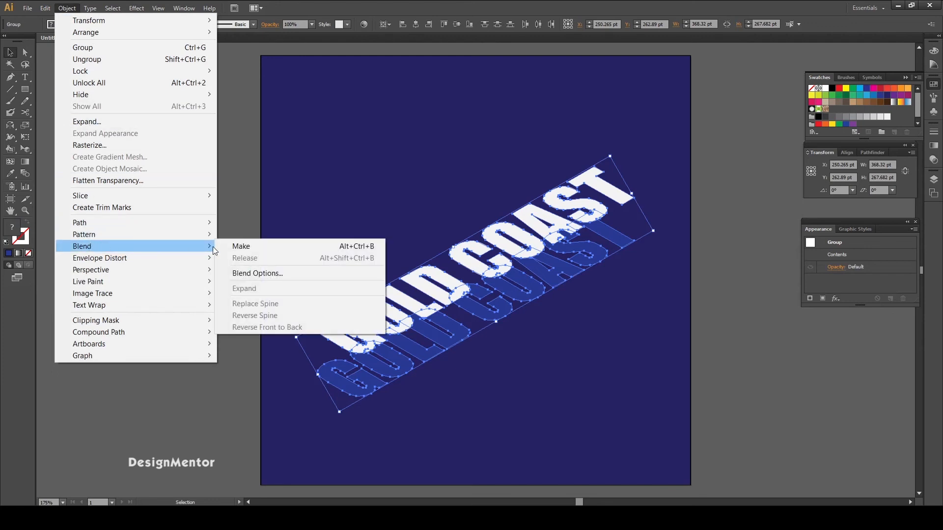
click(238, 247)
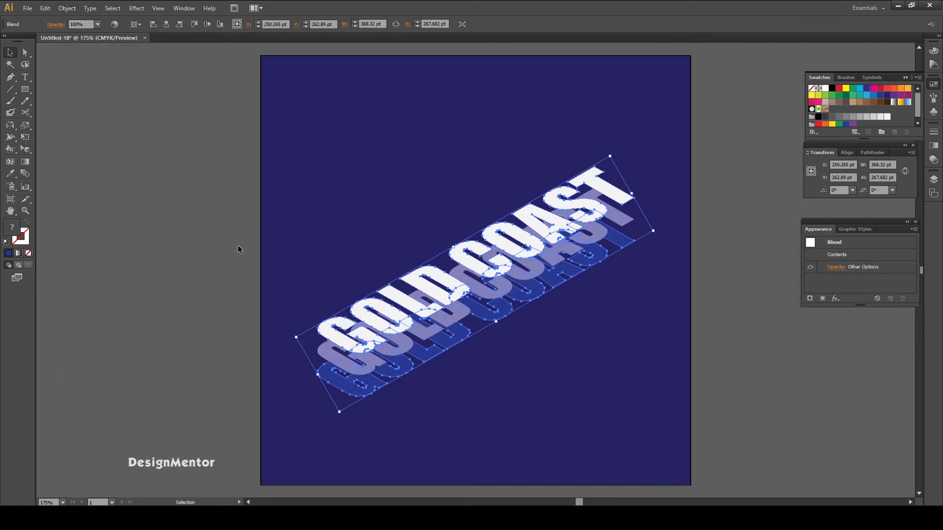
click(238, 247)
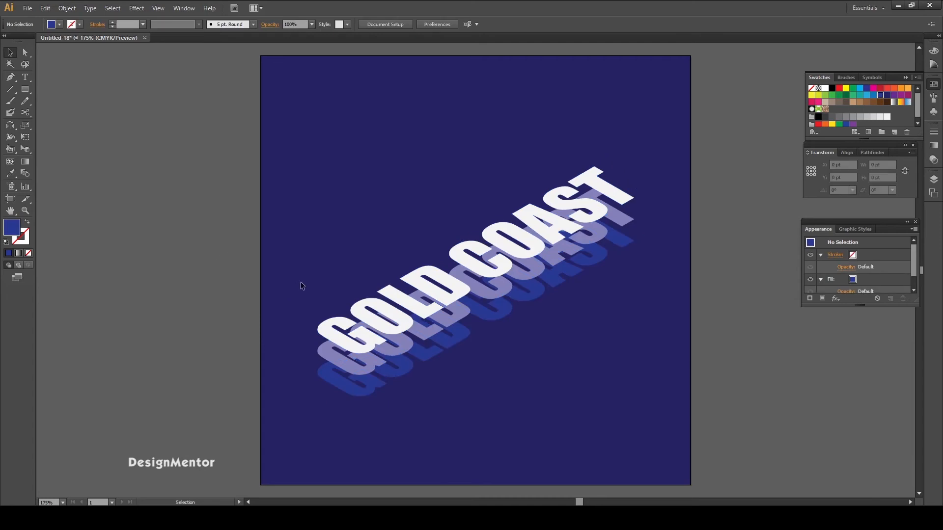
Switch the GOLD COAST blend's spacing to Specified Steps with 50 steps and preview it.
drag(296, 268, 389, 409)
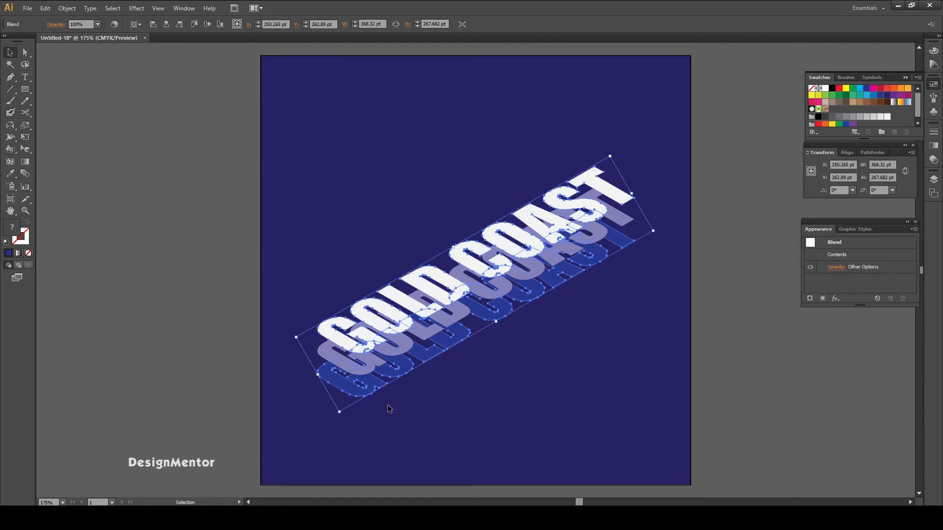
double_click(30, 173)
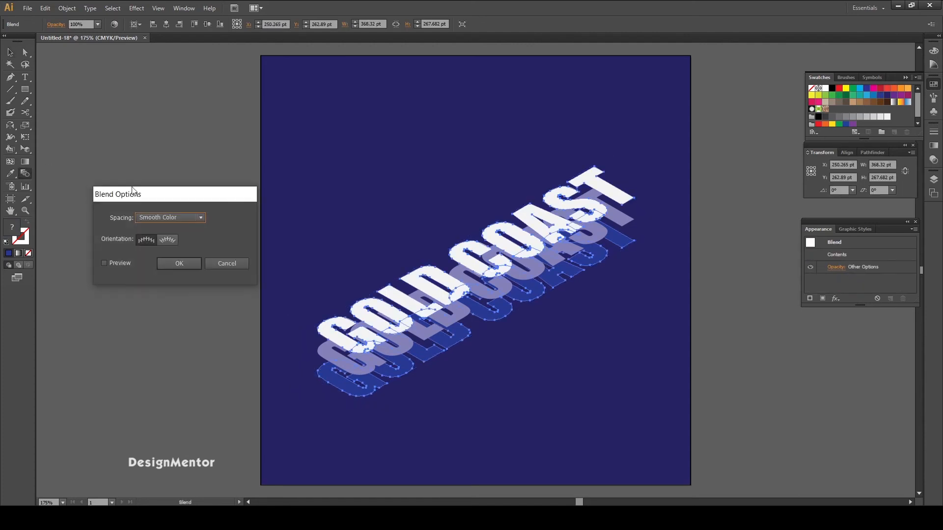
drag(206, 197, 218, 234)
click(114, 296)
click(179, 256)
click(178, 275)
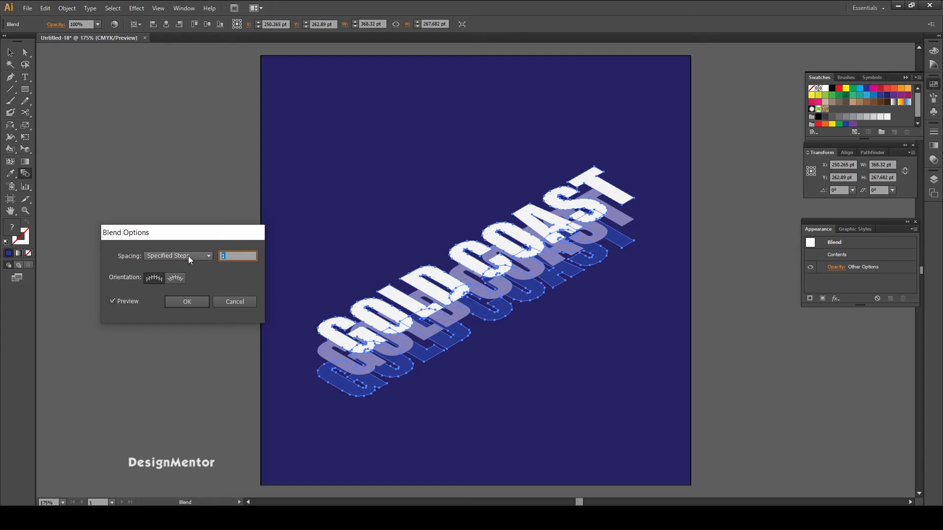
text(50)
click(111, 301)
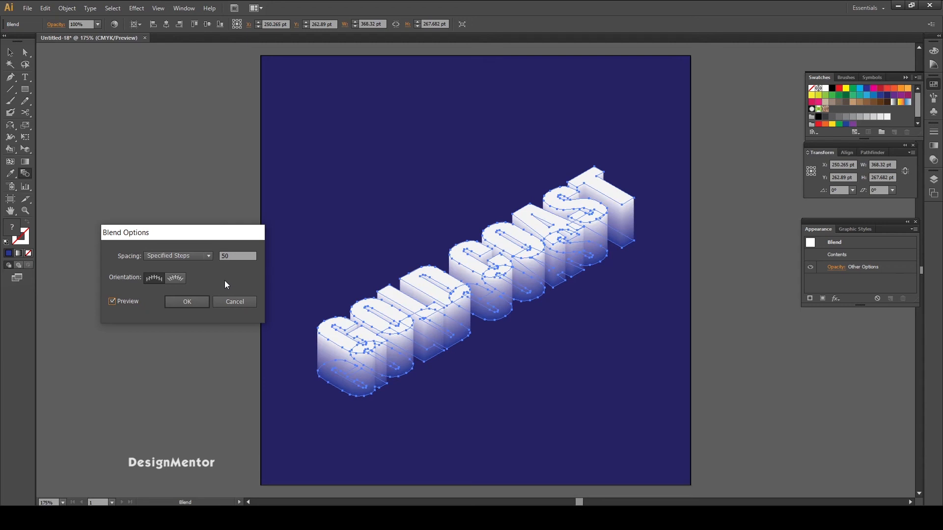
Set the blend to 60 specified steps, apply it and deselect the lettering.
double_click(240, 256)
text(60)
click(114, 299)
click(113, 299)
click(190, 303)
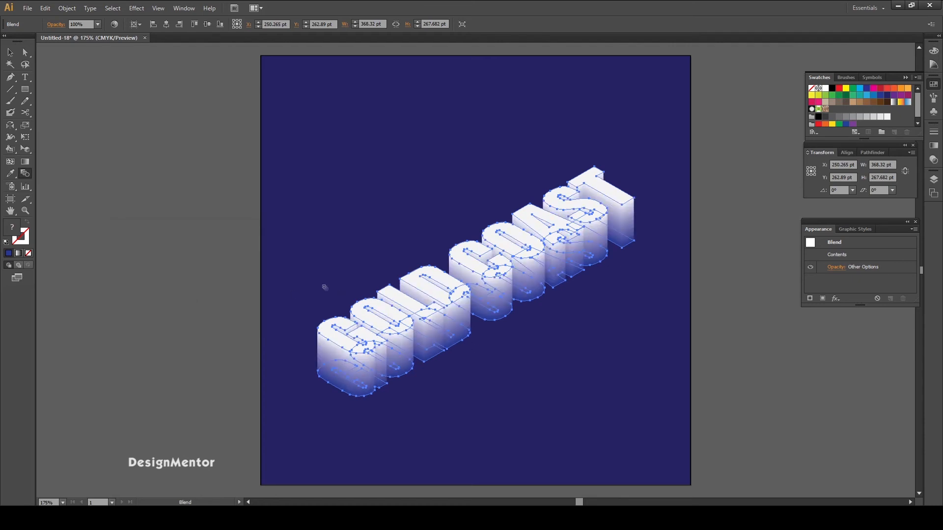
click(9, 54)
click(303, 295)
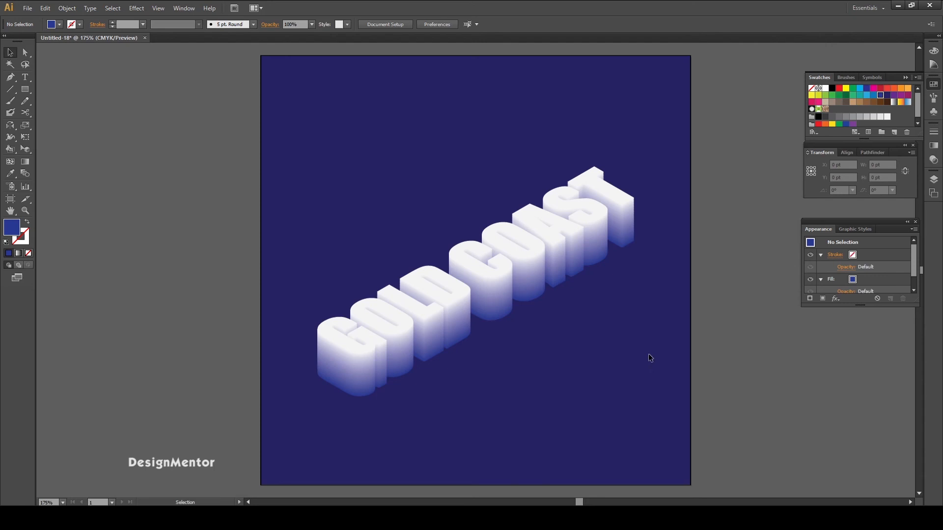
Set up a previewed Outer Glow effect on the blended lettering with Screen mode, 50% opacity and 5 pt blur.
click(506, 317)
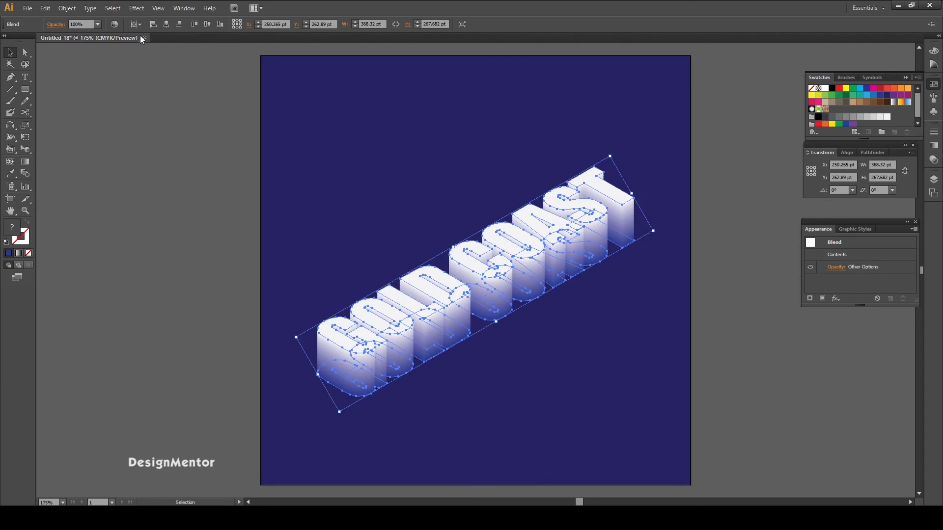
click(138, 9)
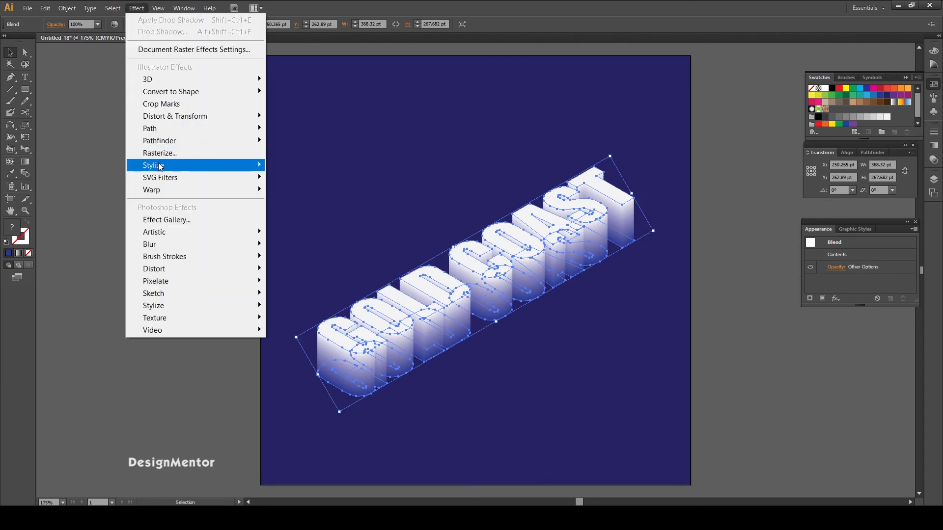
mouse_move(160, 167)
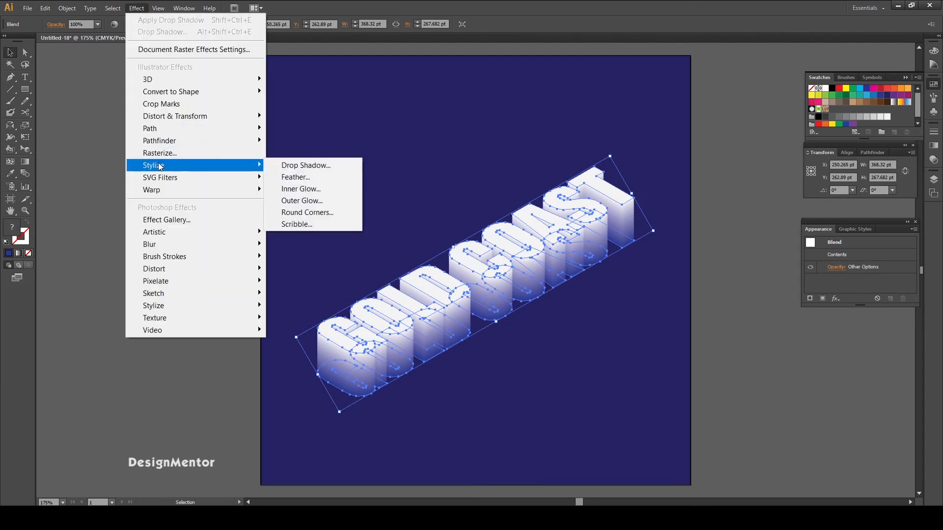
click(301, 201)
drag(764, 299, 795, 323)
click(794, 361)
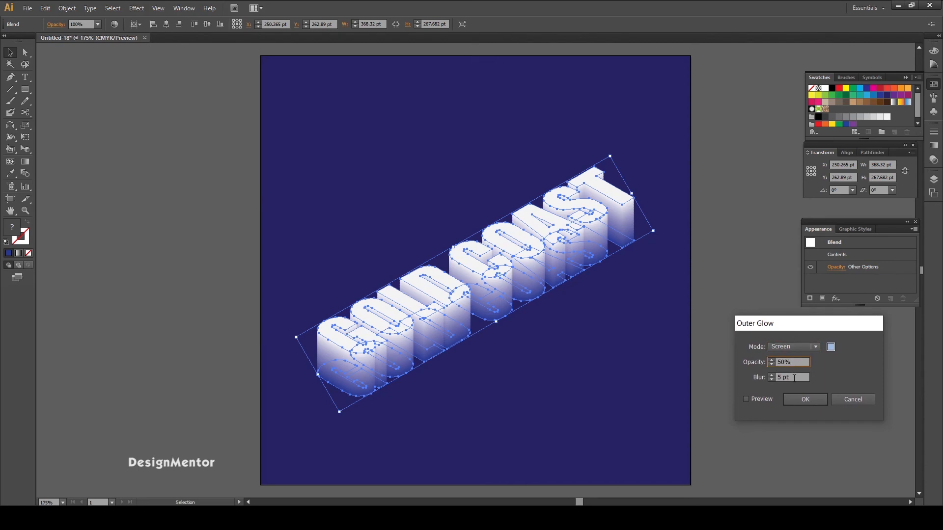
click(746, 399)
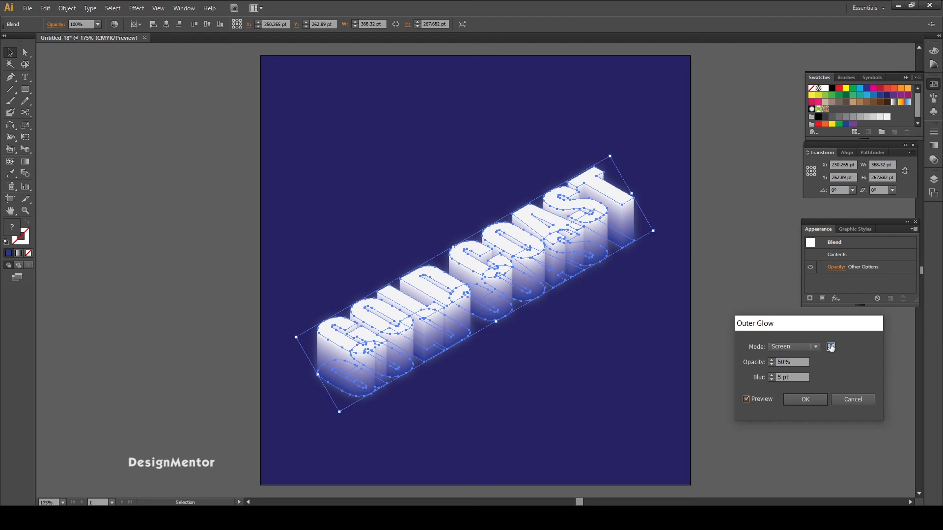
Set the outer glow colour to light blue 9CC1EF, apply the effect and deselect the lettering.
click(830, 347)
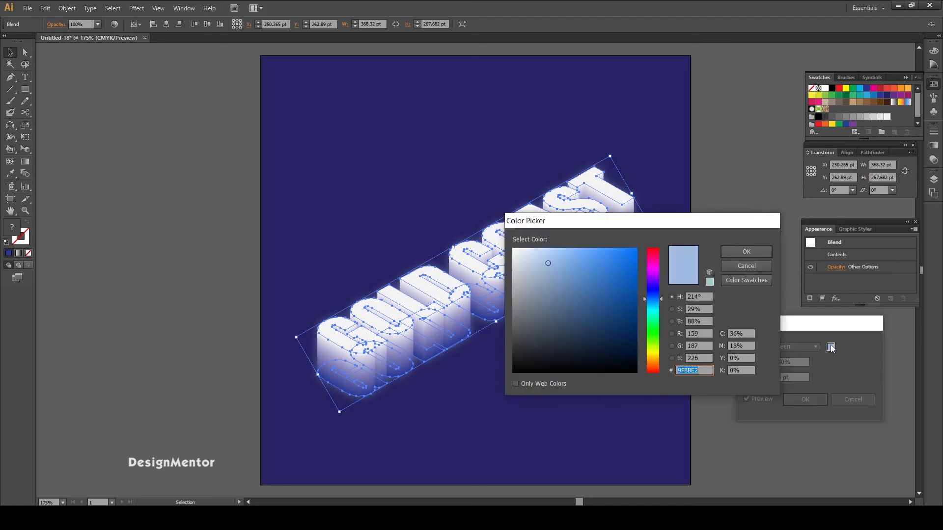
click(556, 255)
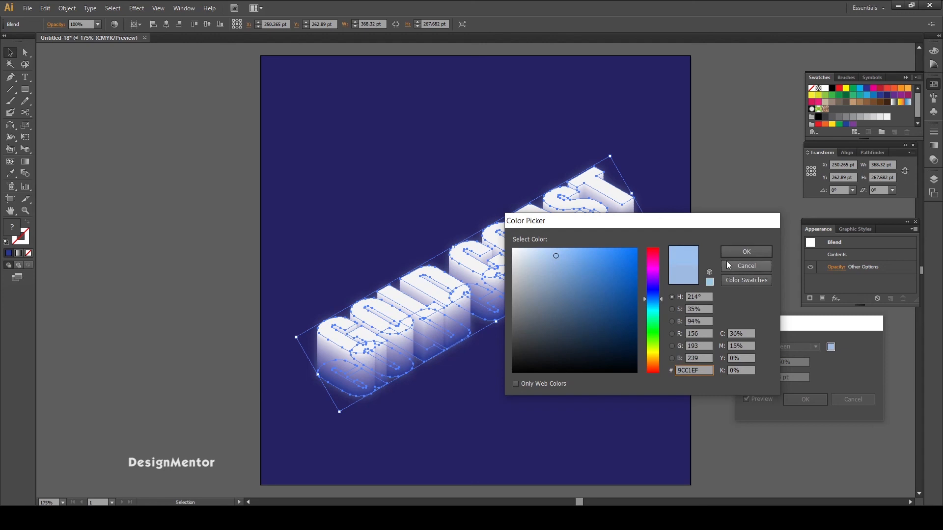
click(743, 254)
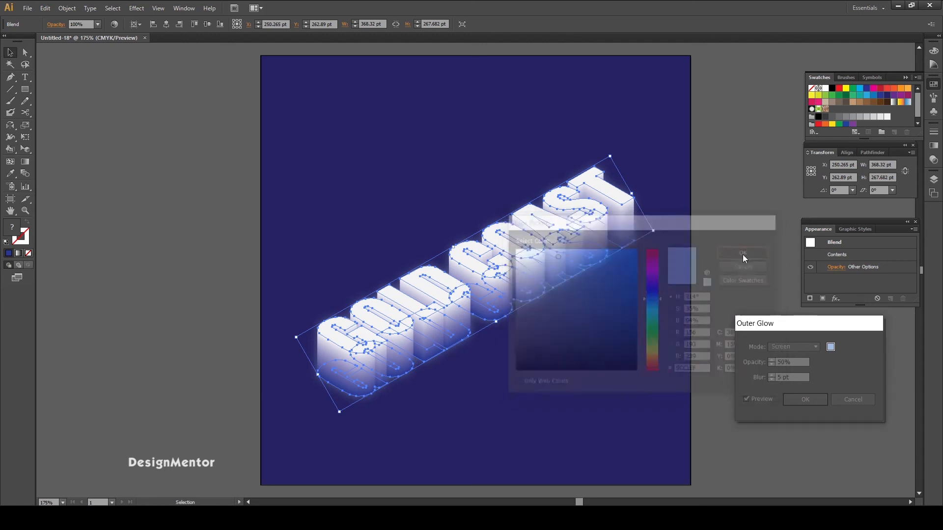
click(821, 399)
click(759, 338)
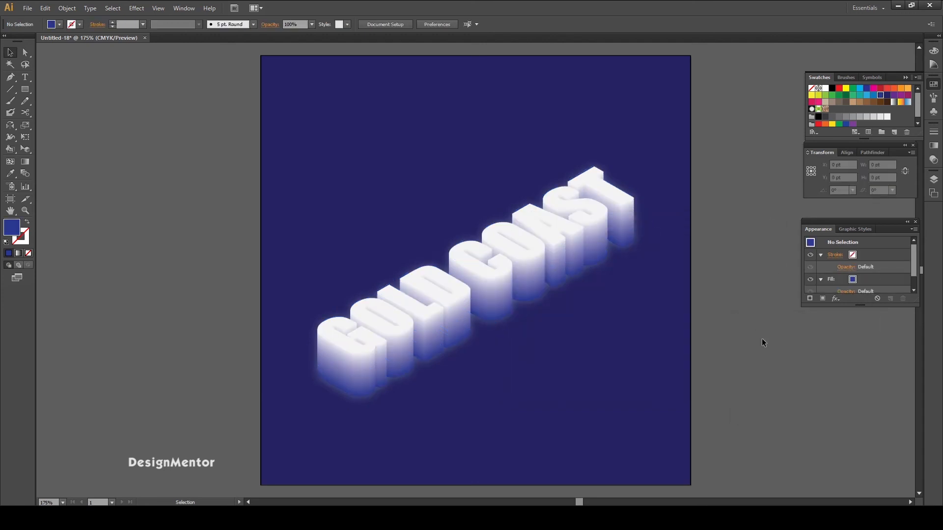